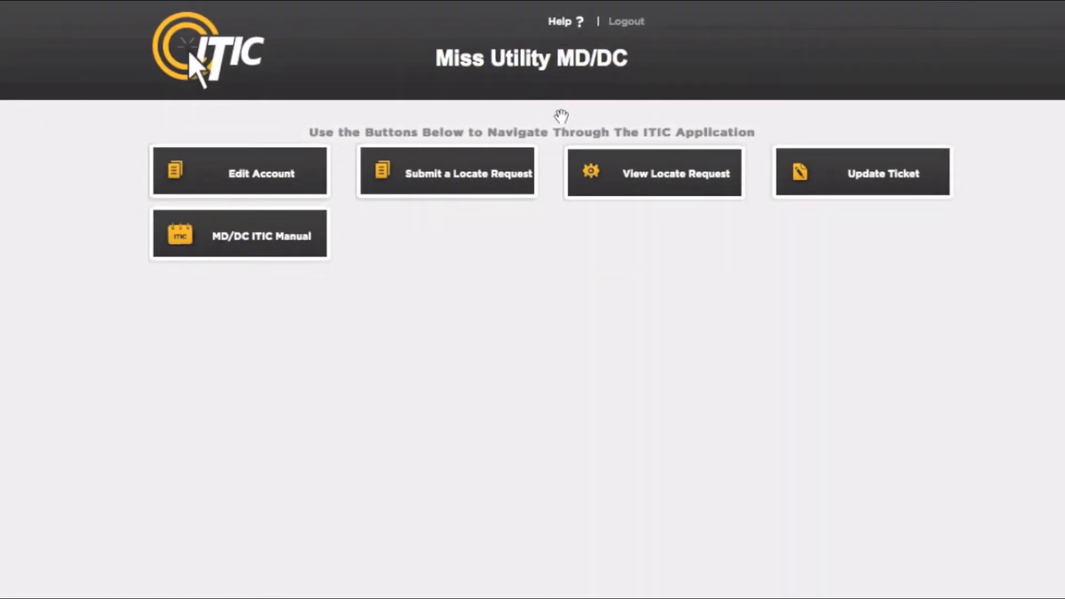
Start a new locate request and accept the prefilled user and excavator details
{"action": "left_click", "coordinate": [487, 189]}
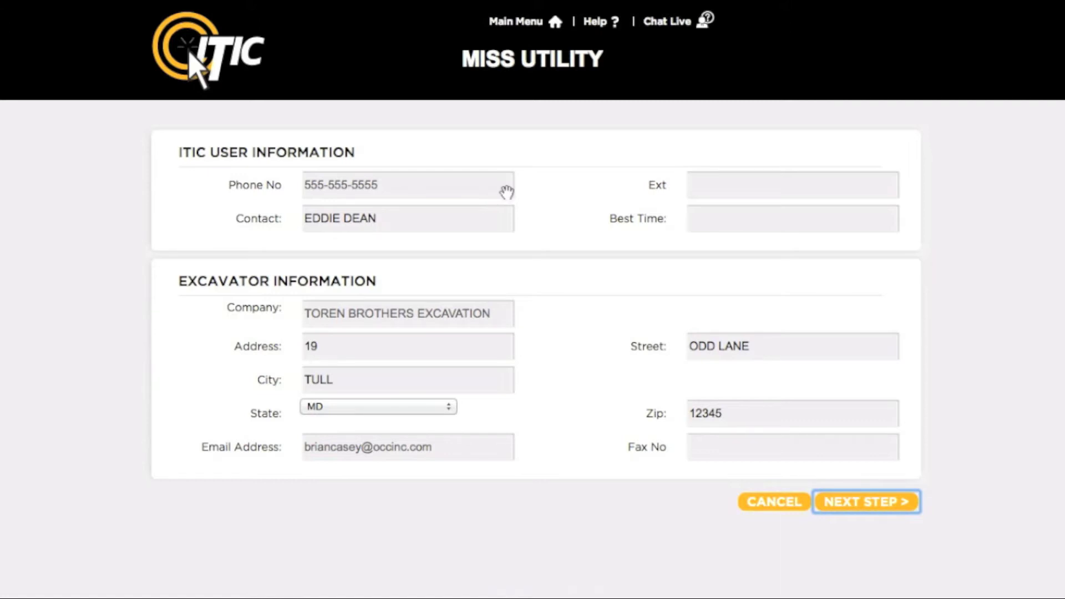
{"action": "left_click", "coordinate": [861, 504]}
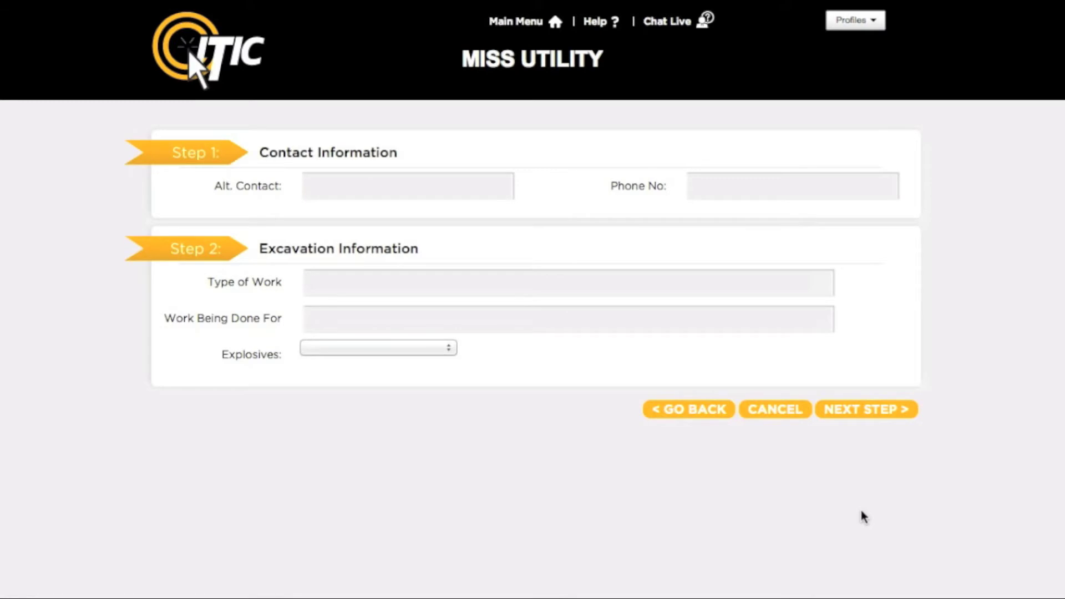
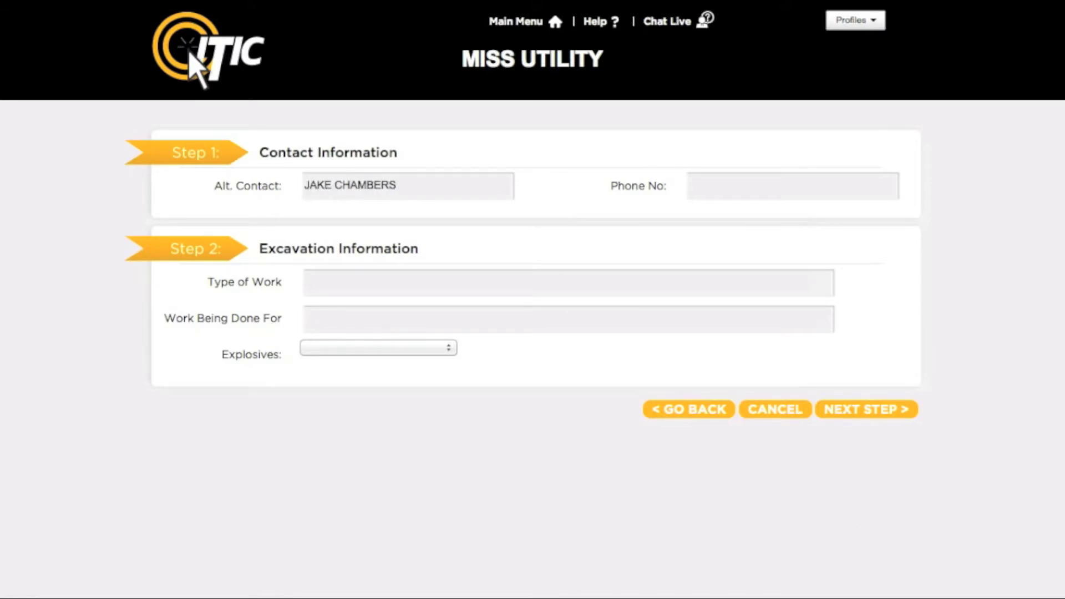
Enter the alternate contact's name and phone number, then begin typing SIGN in Type of Work
{"action": "left_click", "coordinate": [690, 186]}
{"action": "type", "text": "5555555566"}
{"action": "key", "text": "Tab"}
{"action": "type", "text": "S"}
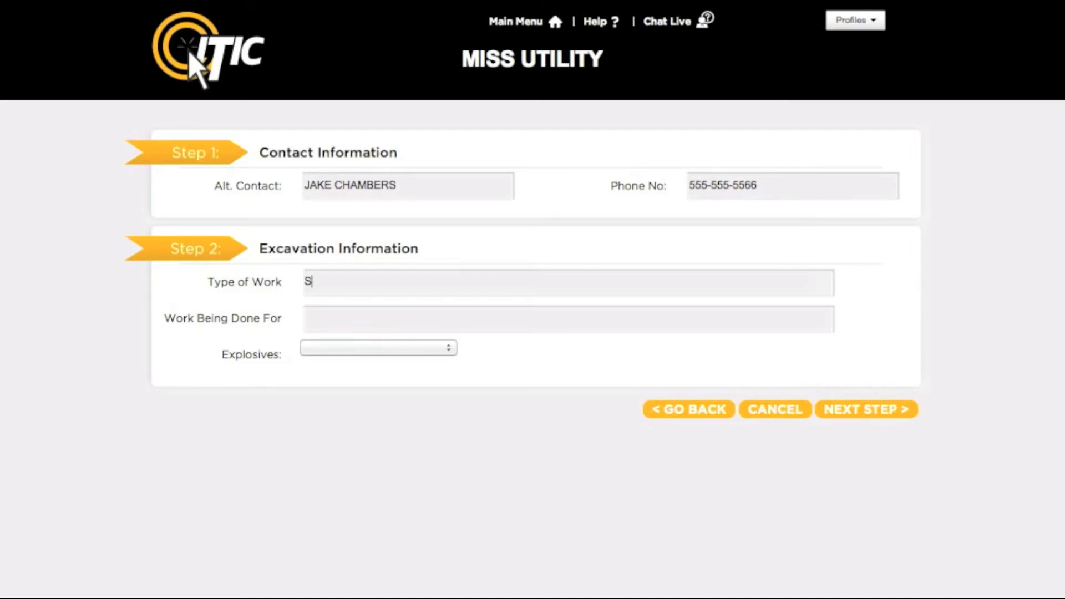
{"action": "type", "text": "IGN"}
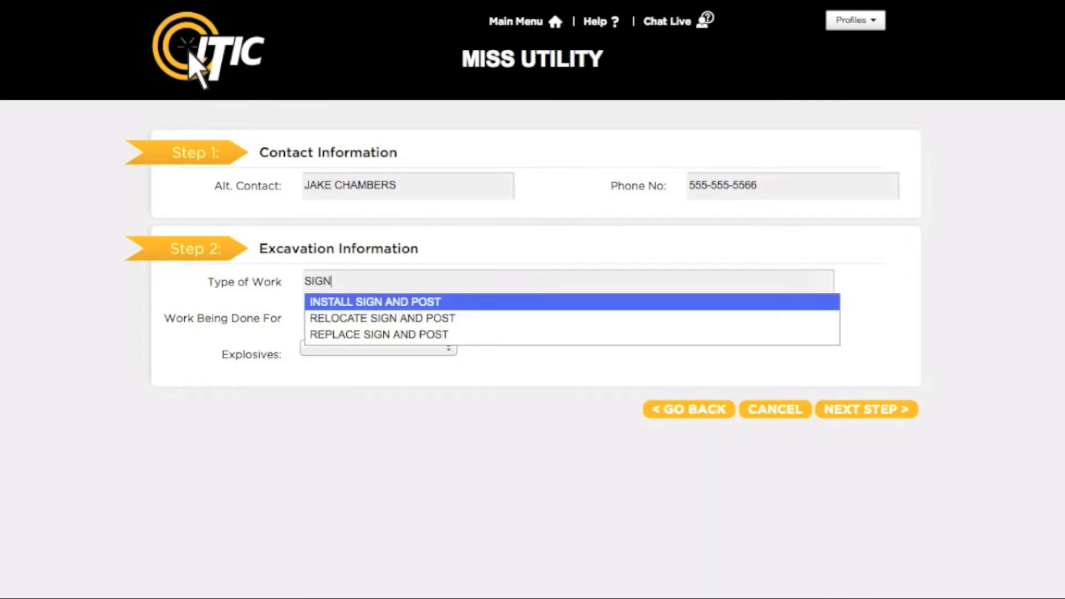
Accept INSTALL SIGN AND POST as work type, enter the customer's name, and set Explosives to NO
{"action": "key", "text": "Tab"}
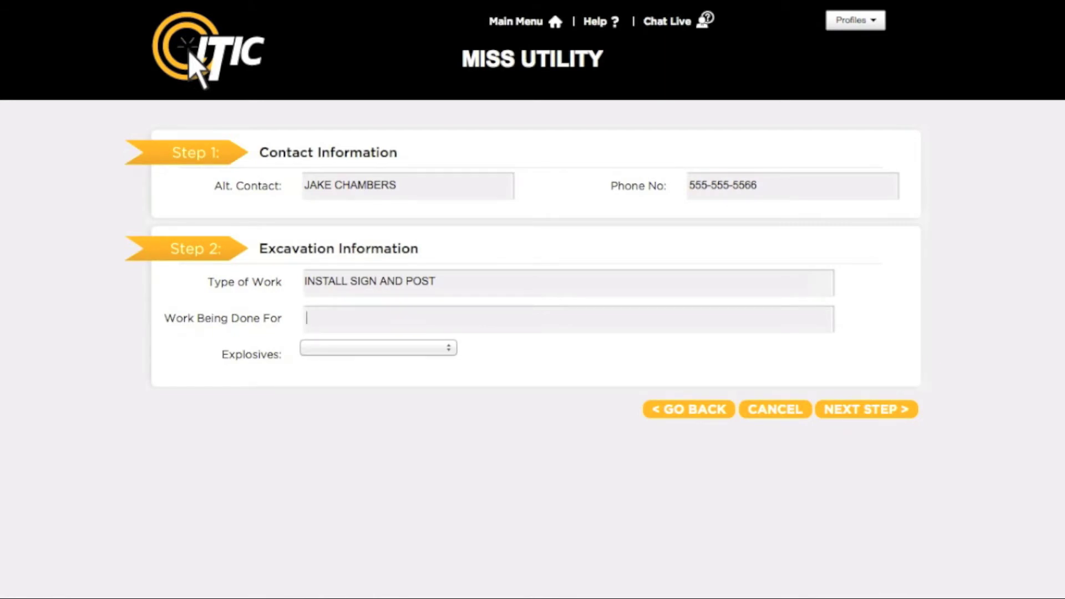
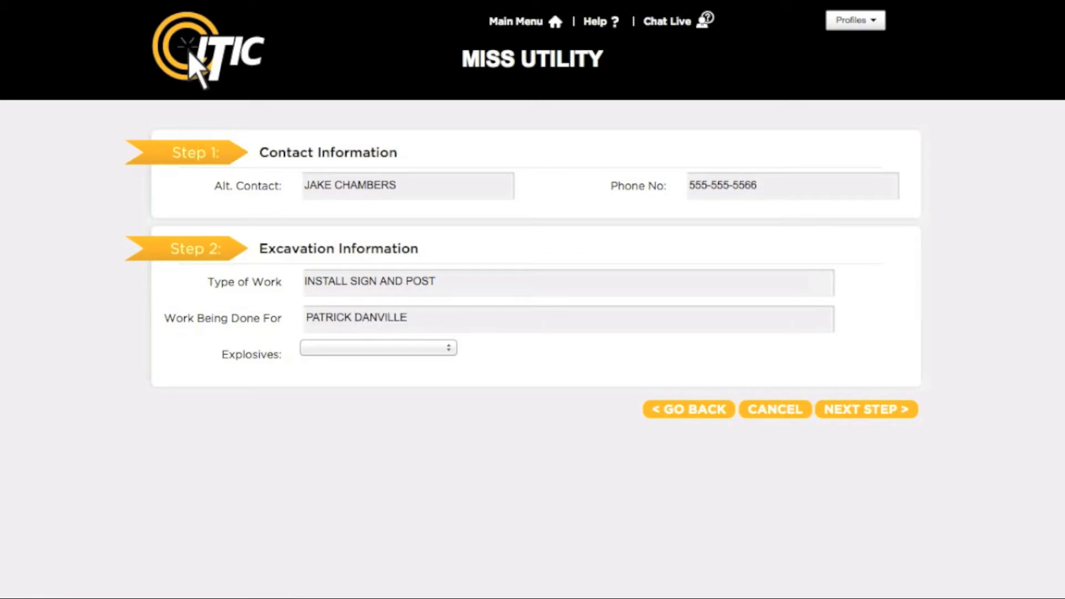
{"action": "key", "text": "Tab"}
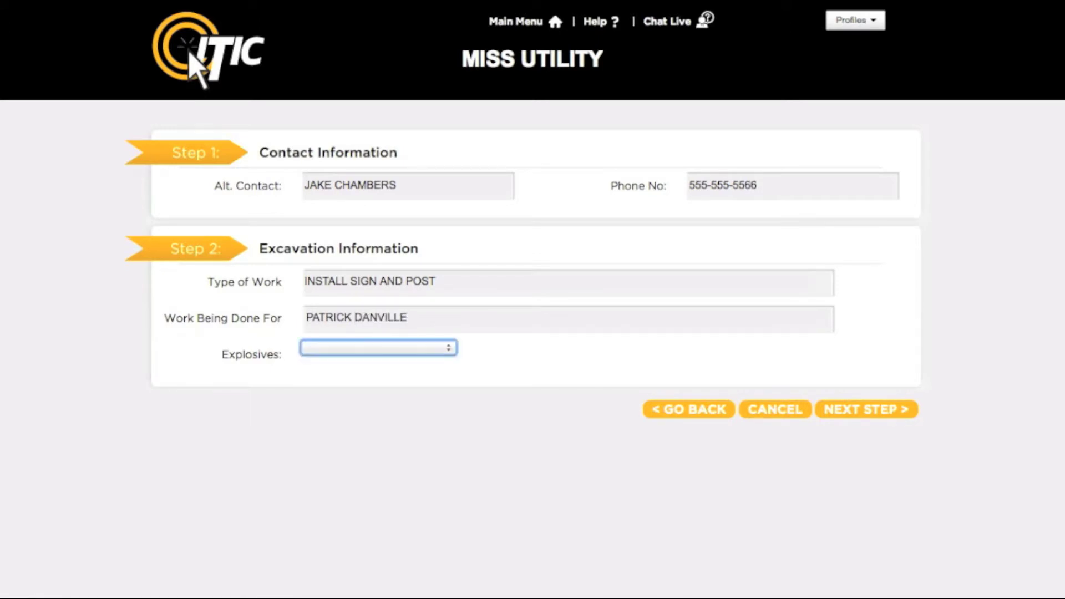
{"action": "key", "text": "space"}
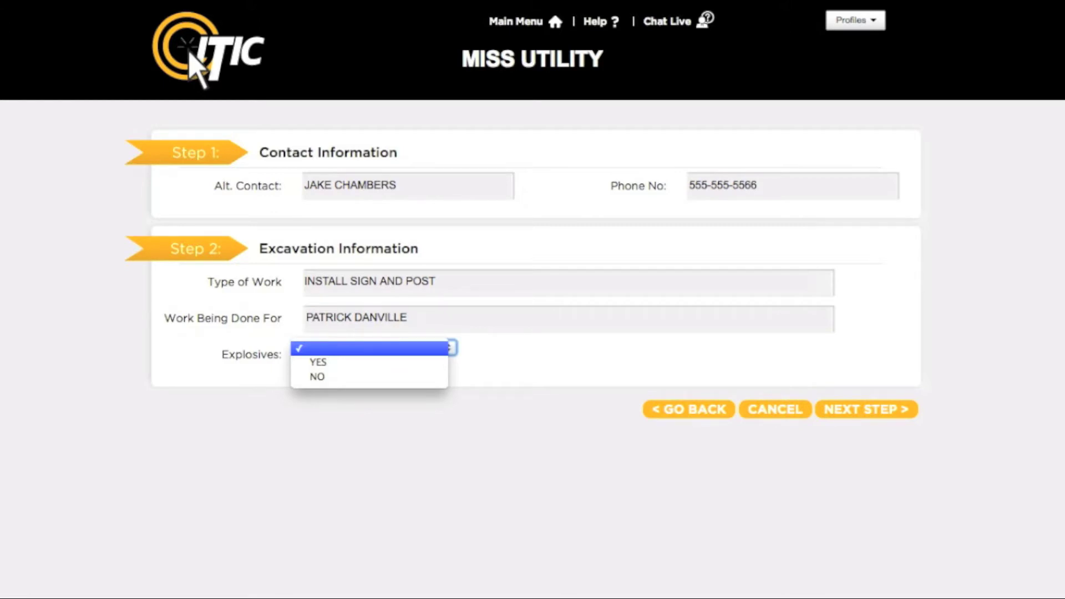
{"action": "key", "text": "Down"}
{"action": "key", "text": "Down"}
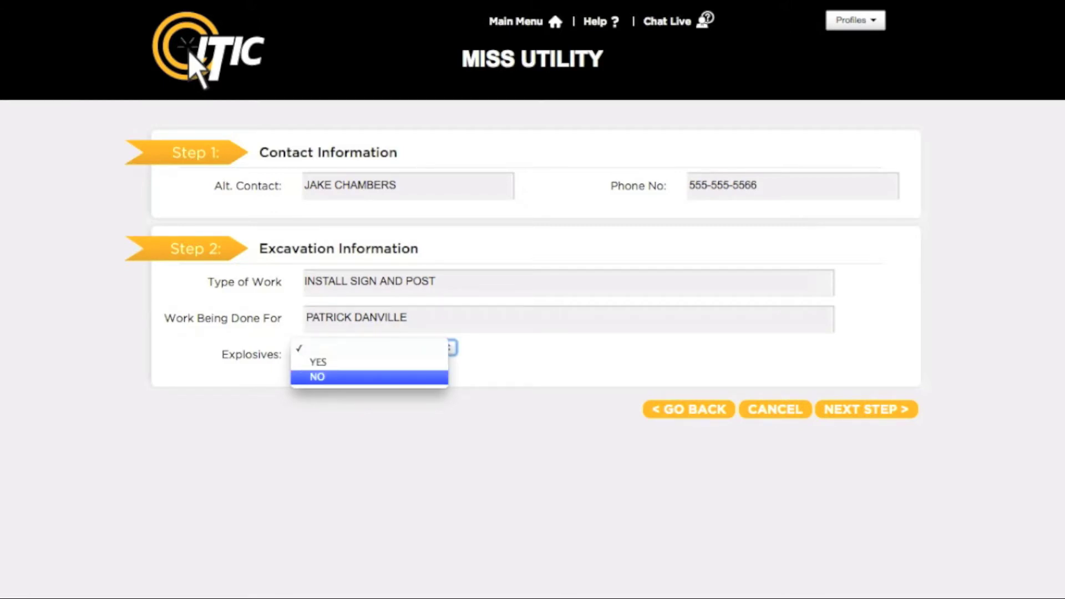
{"action": "key", "text": "Return"}
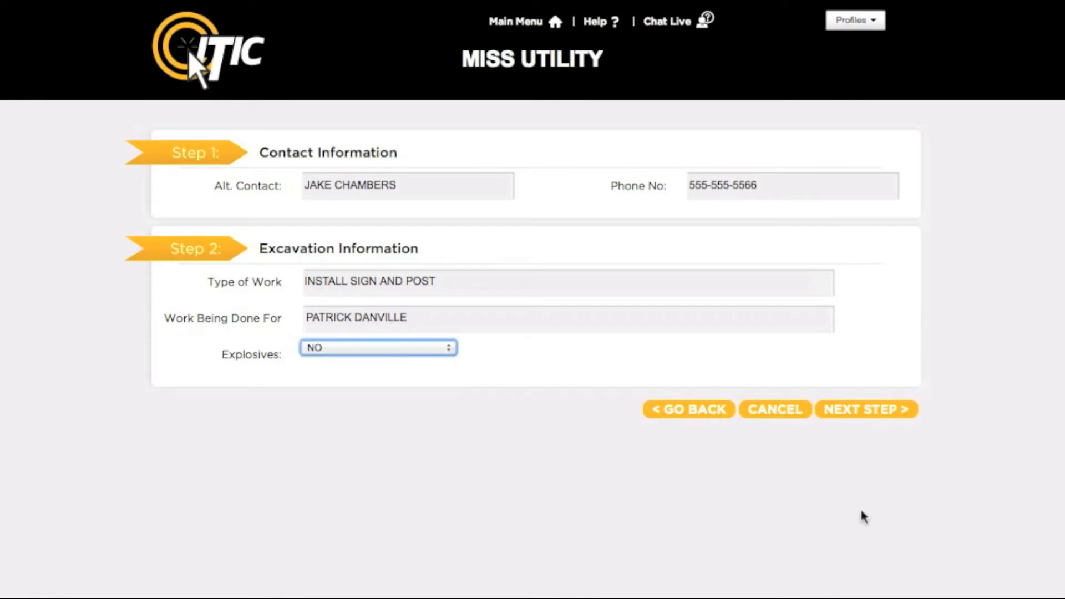
On the location step, set County to BALTIMORE CITY and City/Place to BALTIMORE
{"action": "left_click", "coordinate": [899, 410]}
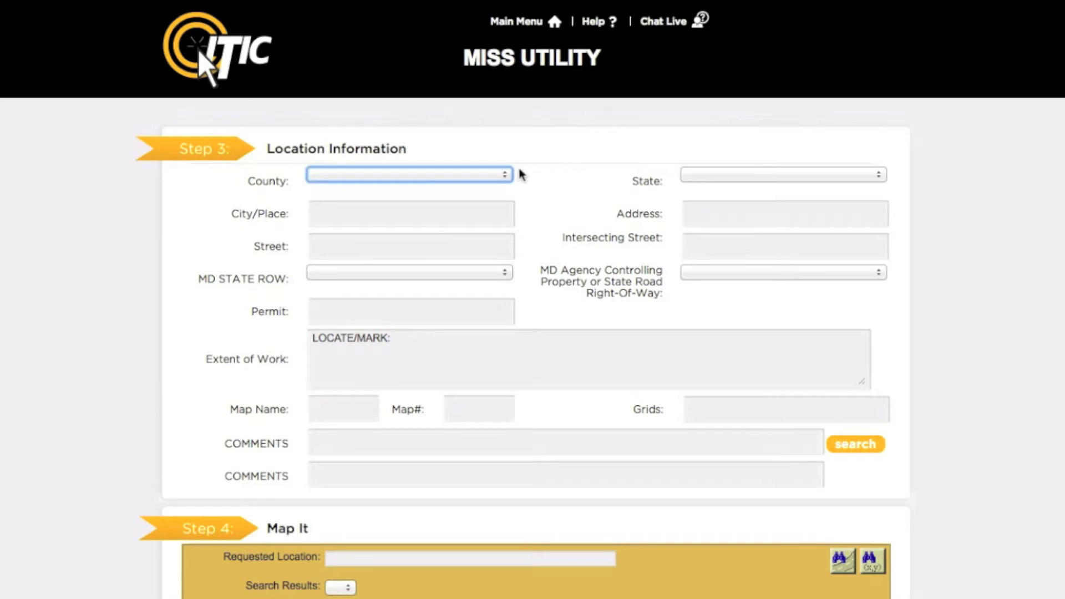
{"action": "left_click", "coordinate": [505, 176]}
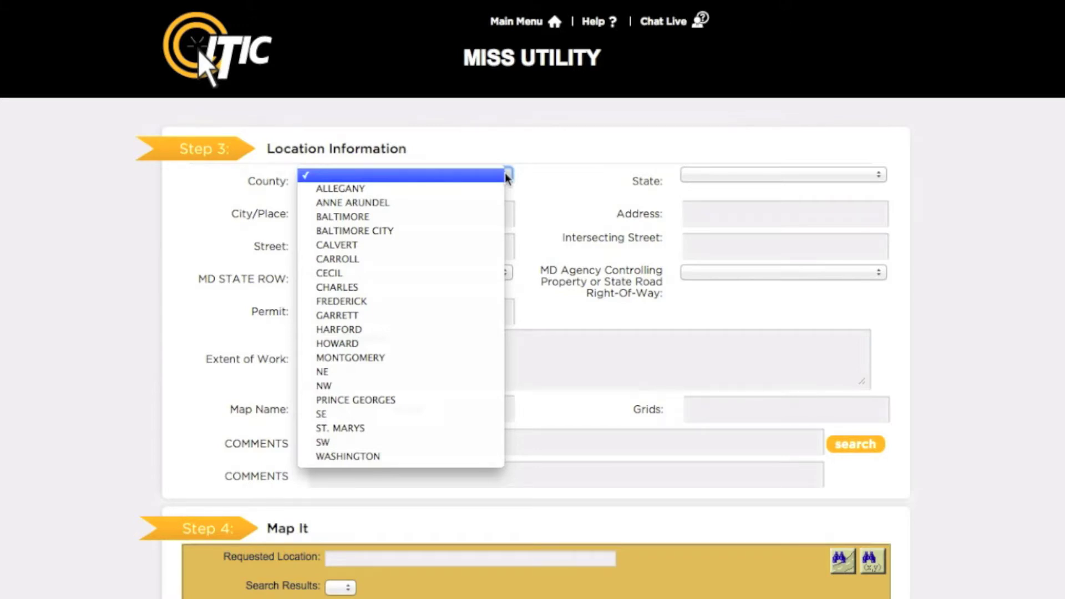
{"action": "left_click", "coordinate": [491, 231]}
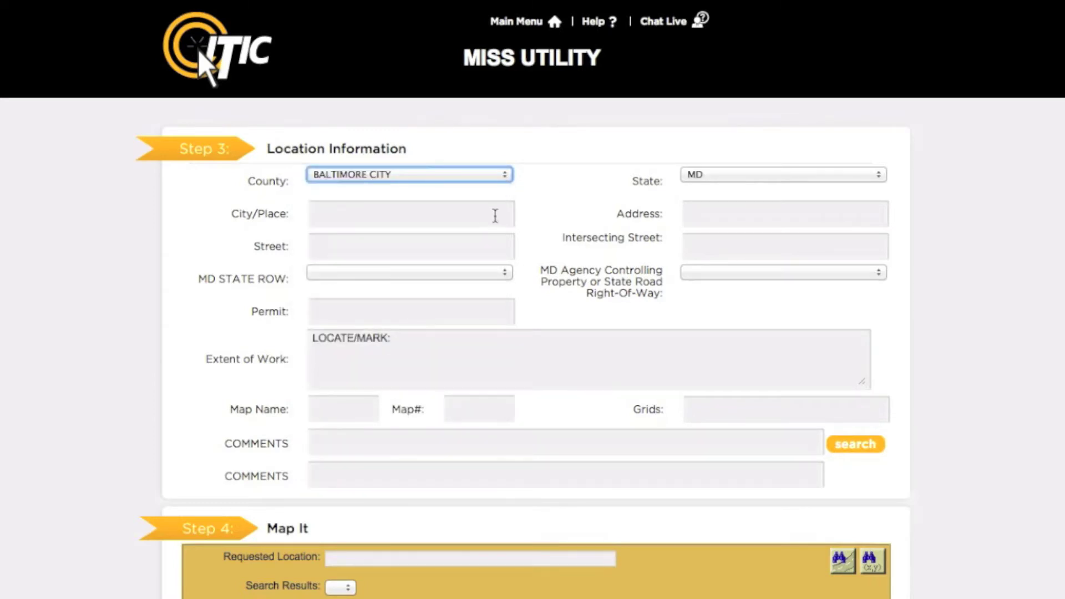
{"action": "left_click", "coordinate": [495, 216]}
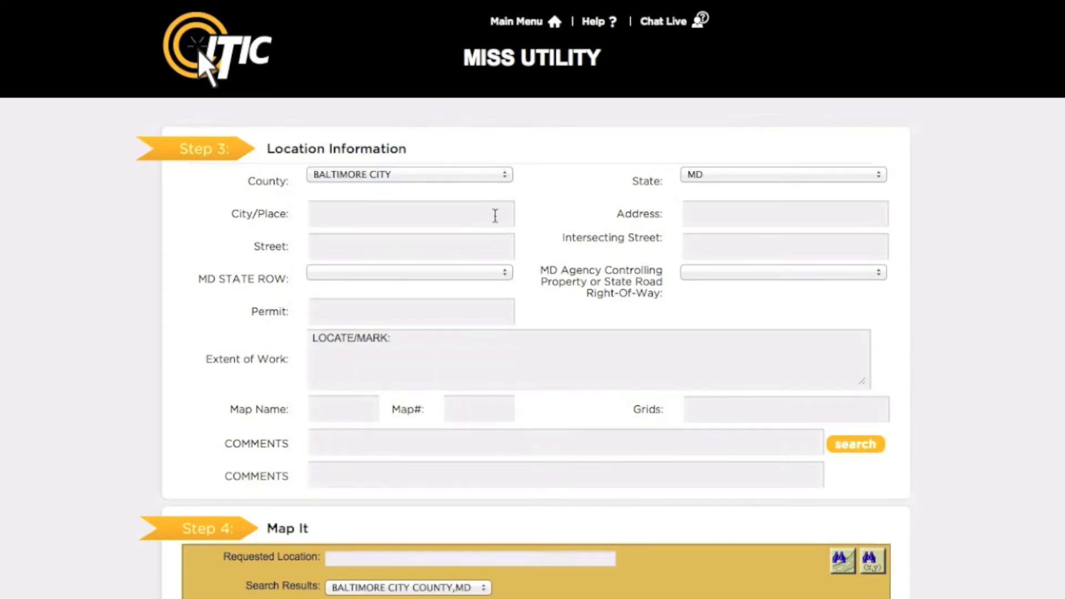
{"action": "type", "text": "BALTIMORE"}
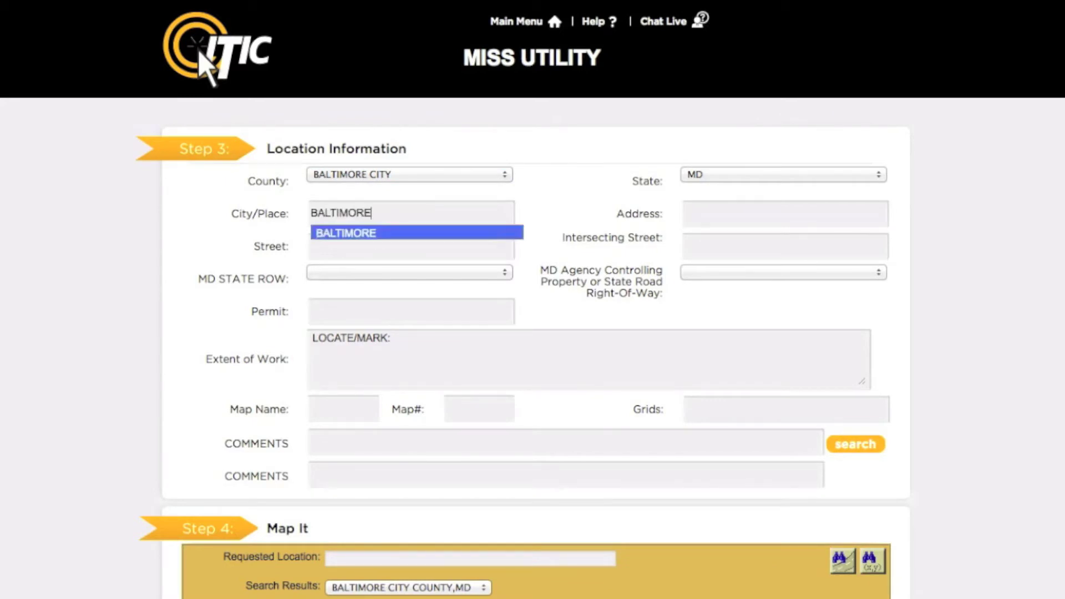
{"action": "key", "text": "Return"}
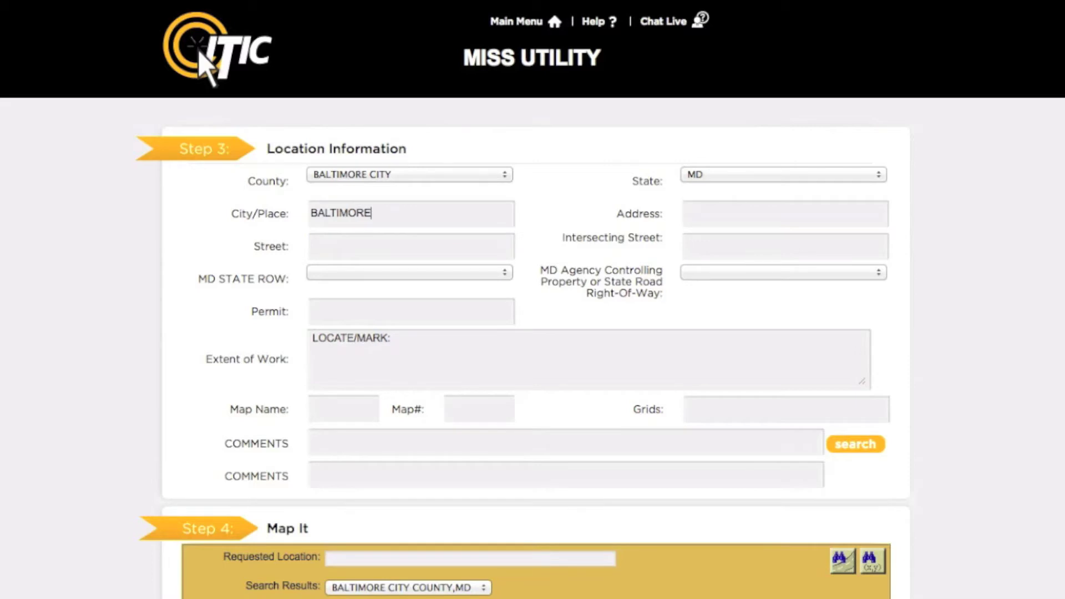
{"action": "key", "text": "Tab"}
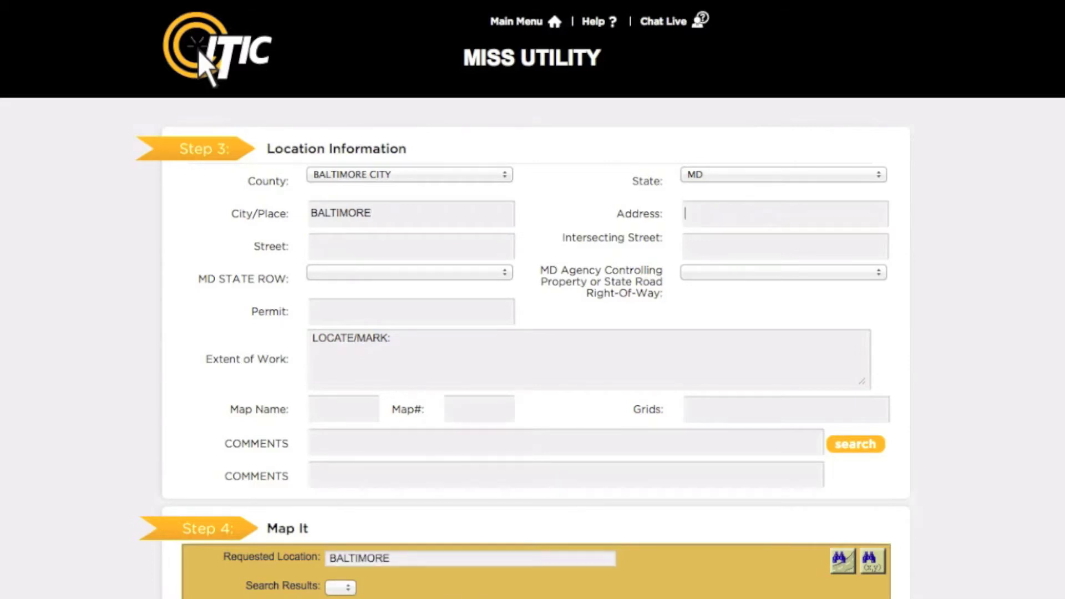
{"action": "left_click", "coordinate": [312, 246]}
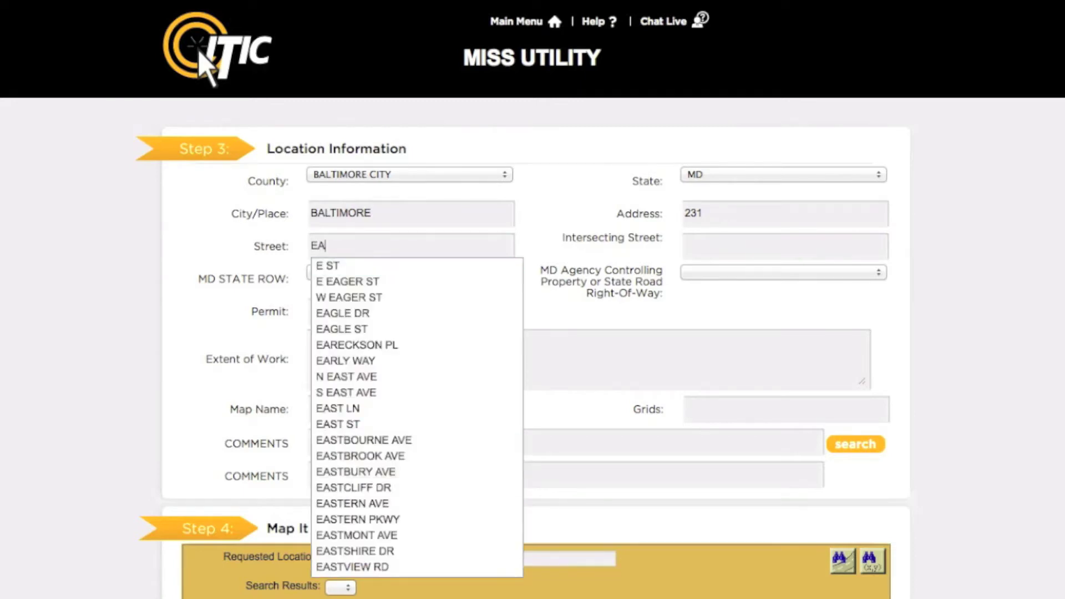
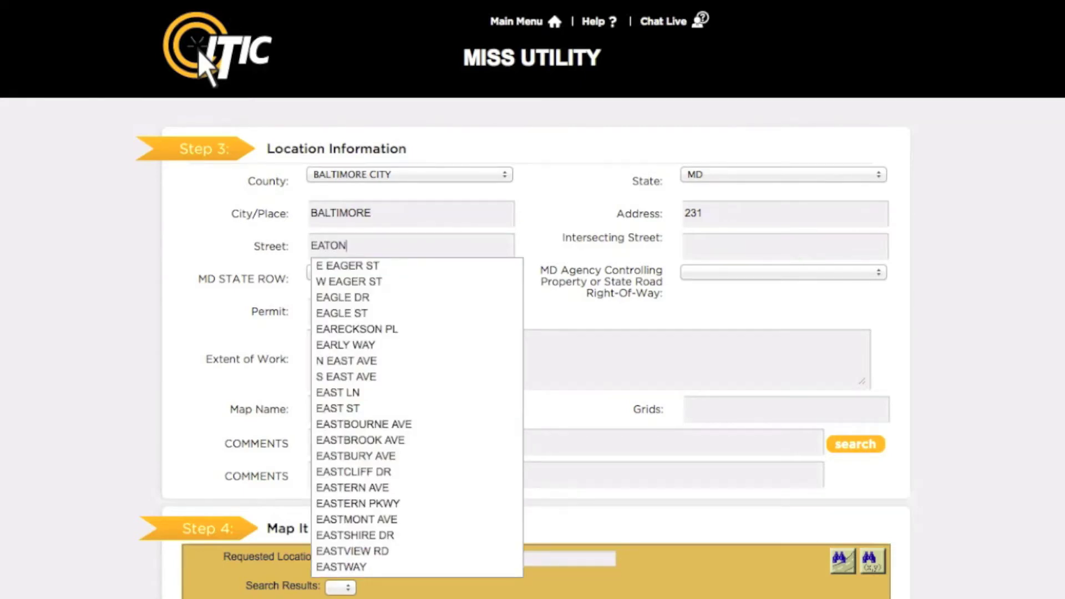
{"action": "key", "text": "Return"}
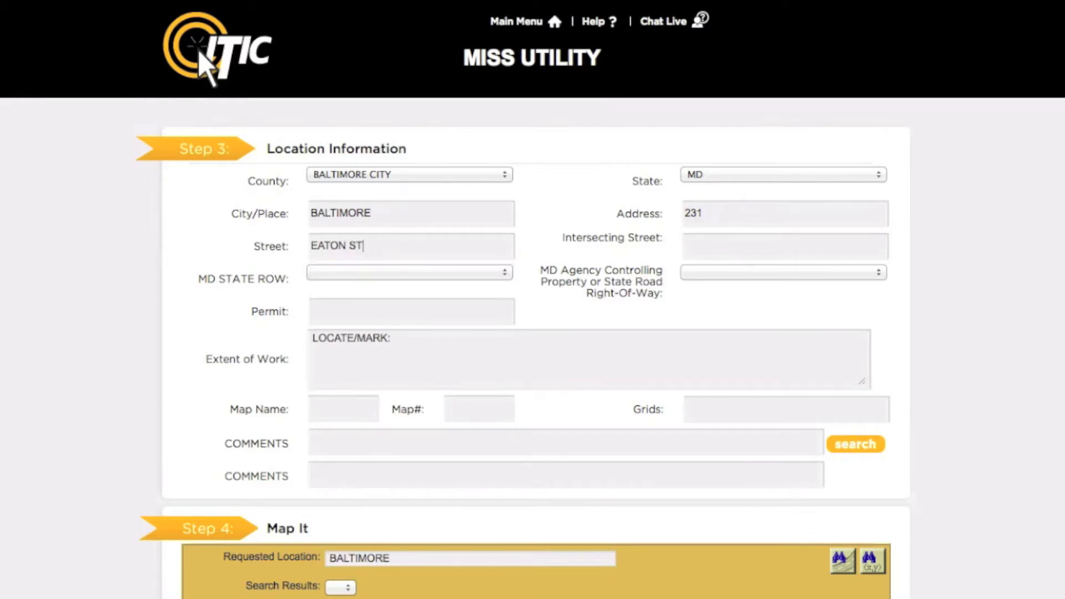
{"action": "key", "text": "Tab"}
{"action": "type", "text": "C"}
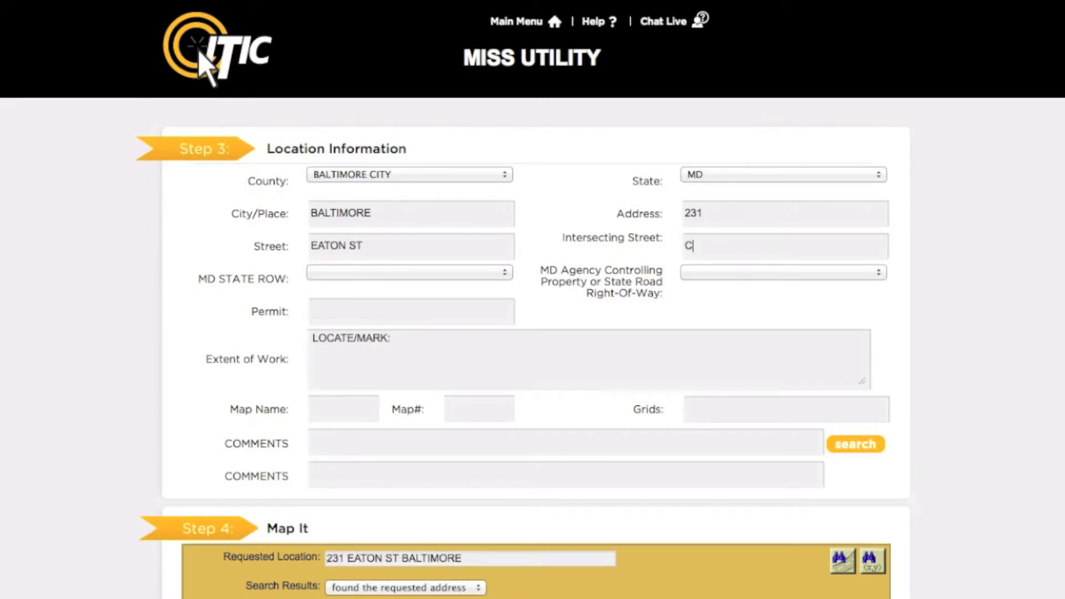
{"action": "type", "text": "L"}
{"action": "key", "text": "Return"}
{"action": "key", "text": "Tab"}
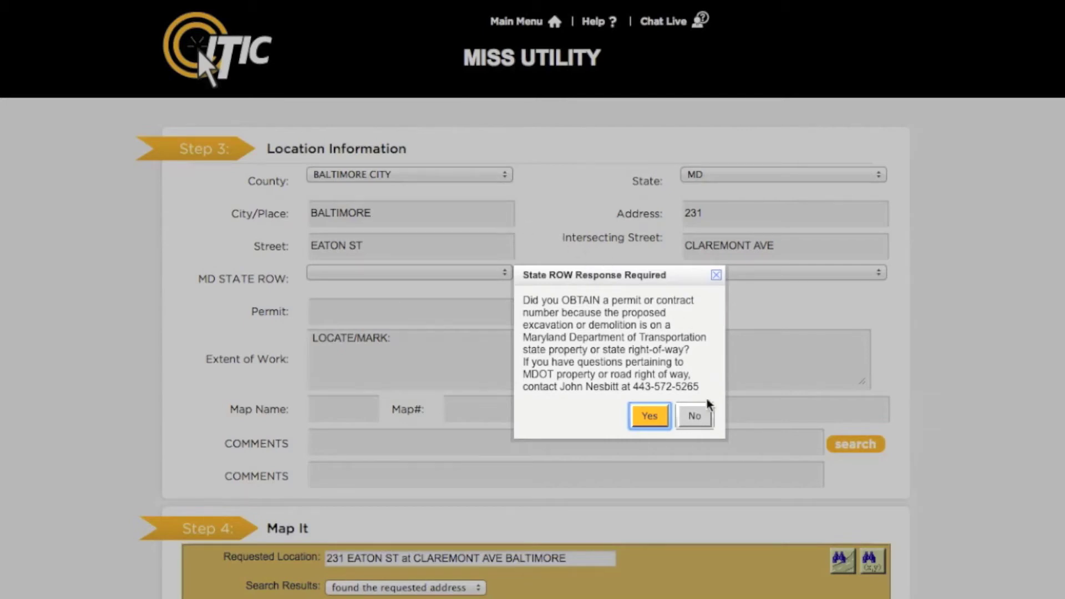
Answer No to the State ROW permit question so MD STATE ROW reads N
{"action": "left_click", "coordinate": [703, 427]}
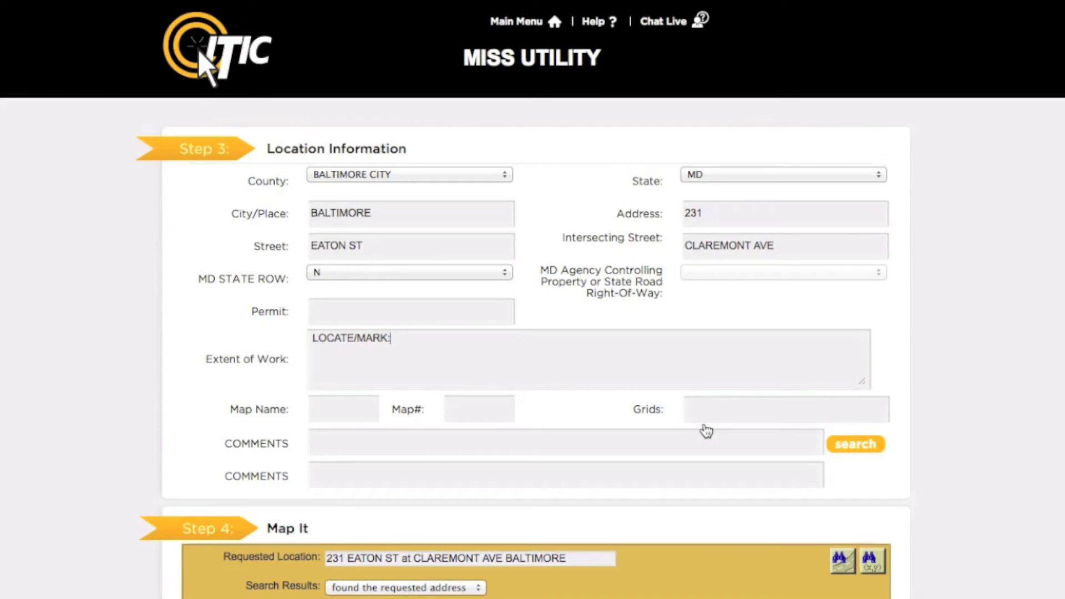
Enter '20FT RADIUS OF SE CORNER OF BUILDING' as the Extent of Work
{"action": "type", "text": "20FT RADIUS O"}
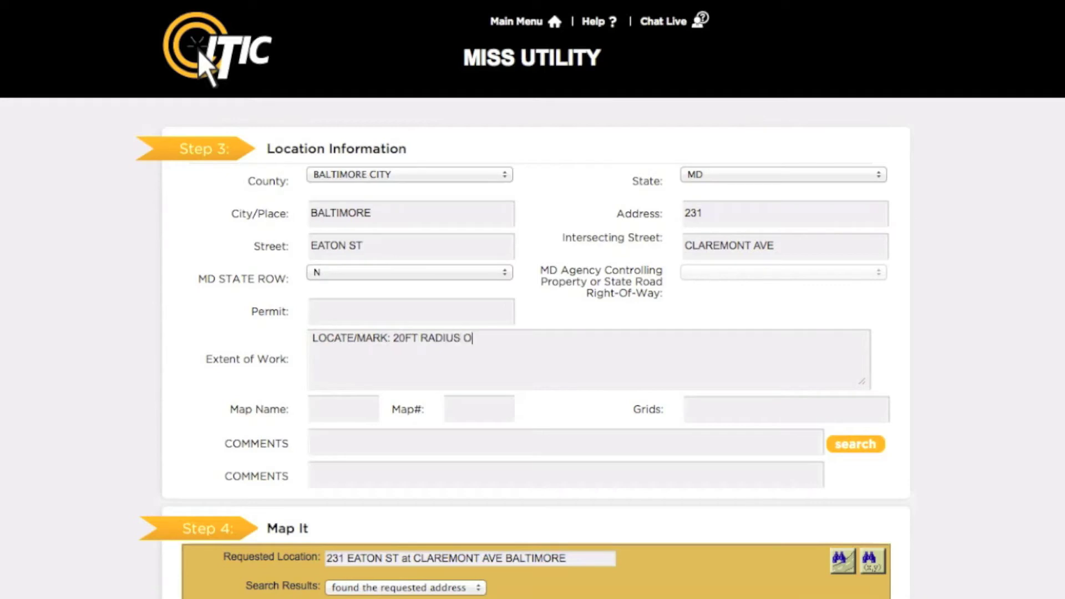
{"action": "type", "text": "F SE CORNER OF BUILDING"}
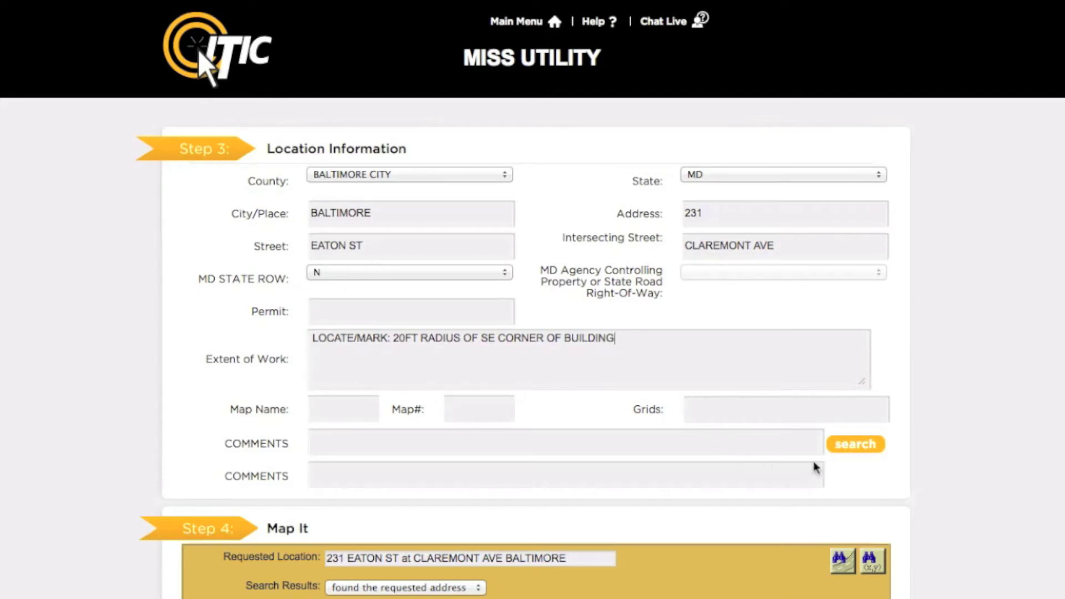
{"action": "scroll", "coordinate": [941, 409], "scroll_direction": "down", "scroll_amount": 6}
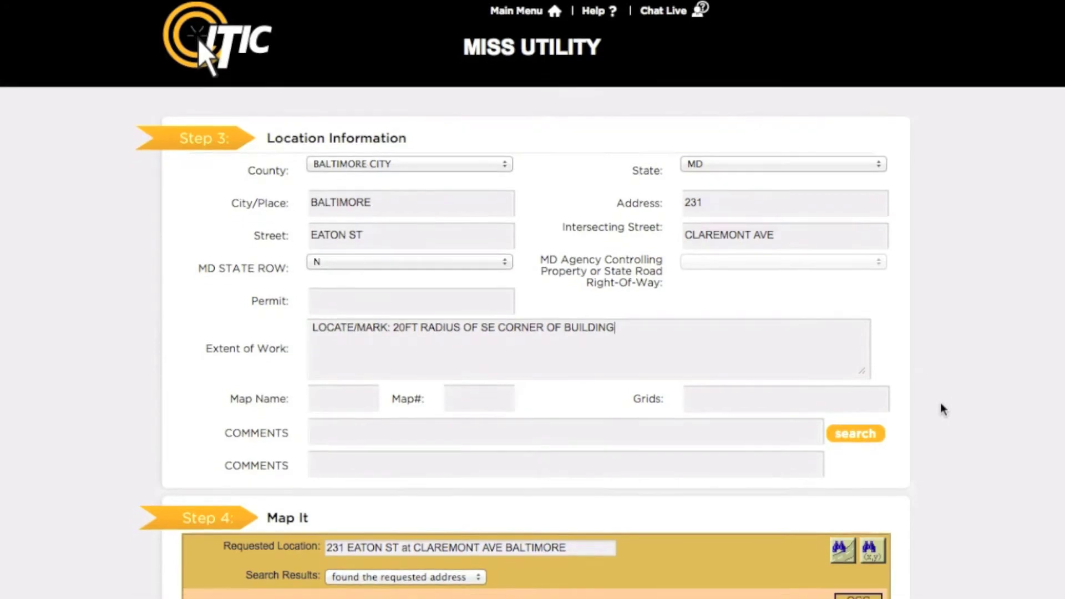
Scroll to Map It and zoom out twice to load the parcels around the site pin
{"action": "scroll", "coordinate": [941, 409], "scroll_direction": "down", "scroll_amount": 4}
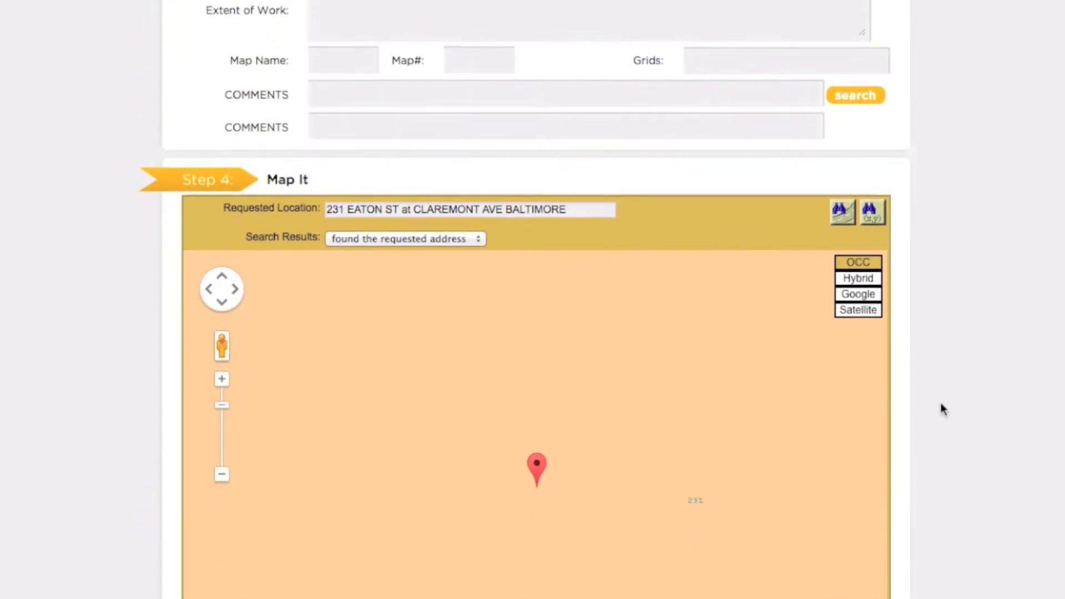
{"action": "scroll", "coordinate": [942, 411], "scroll_direction": "down", "scroll_amount": 1}
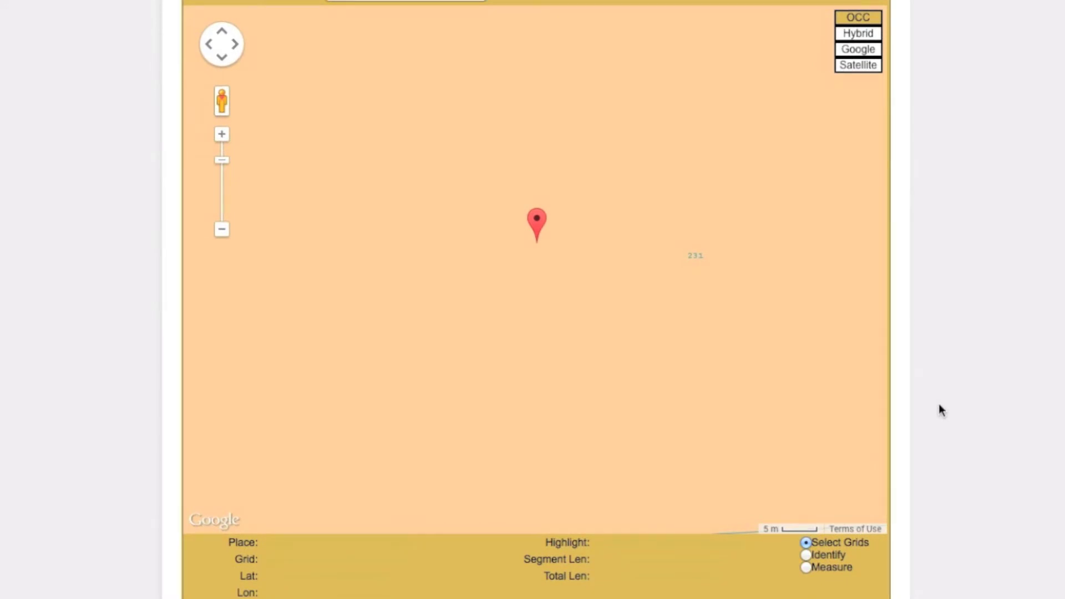
{"action": "left_click", "coordinate": [222, 230]}
{"action": "left_click", "coordinate": [222, 230]}
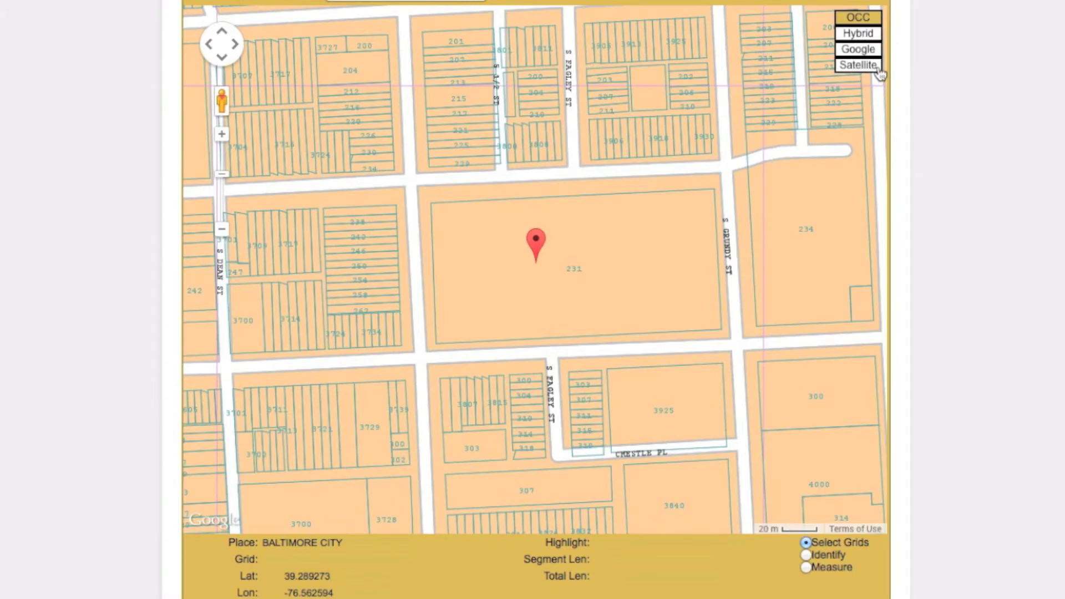
Compare Satellite, Google and Hybrid map types, zoom out one level, and return to OCC
{"action": "left_click", "coordinate": [877, 69]}
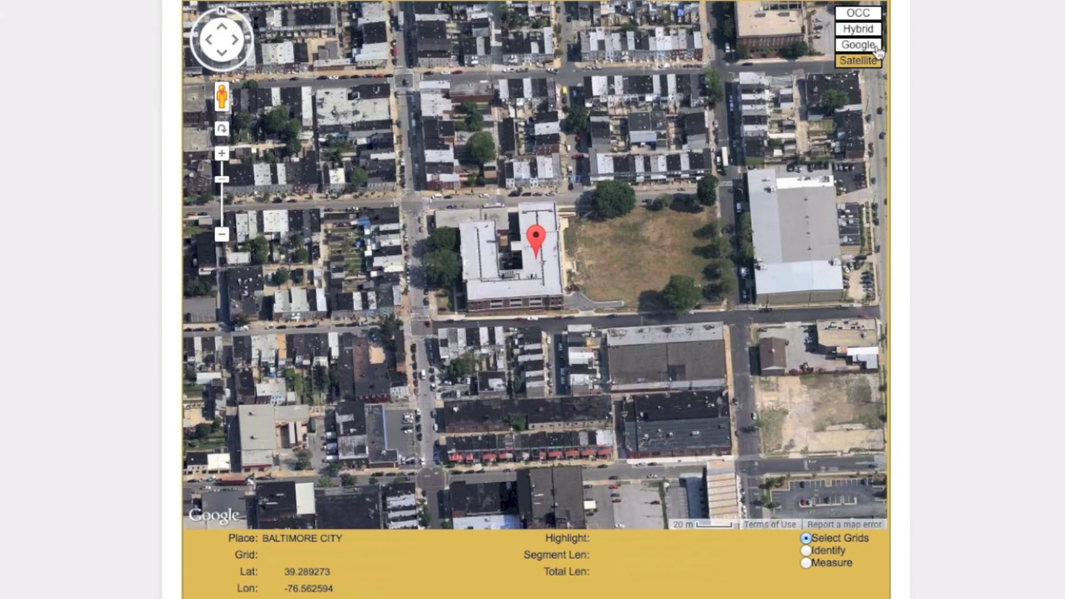
{"action": "left_click", "coordinate": [879, 46]}
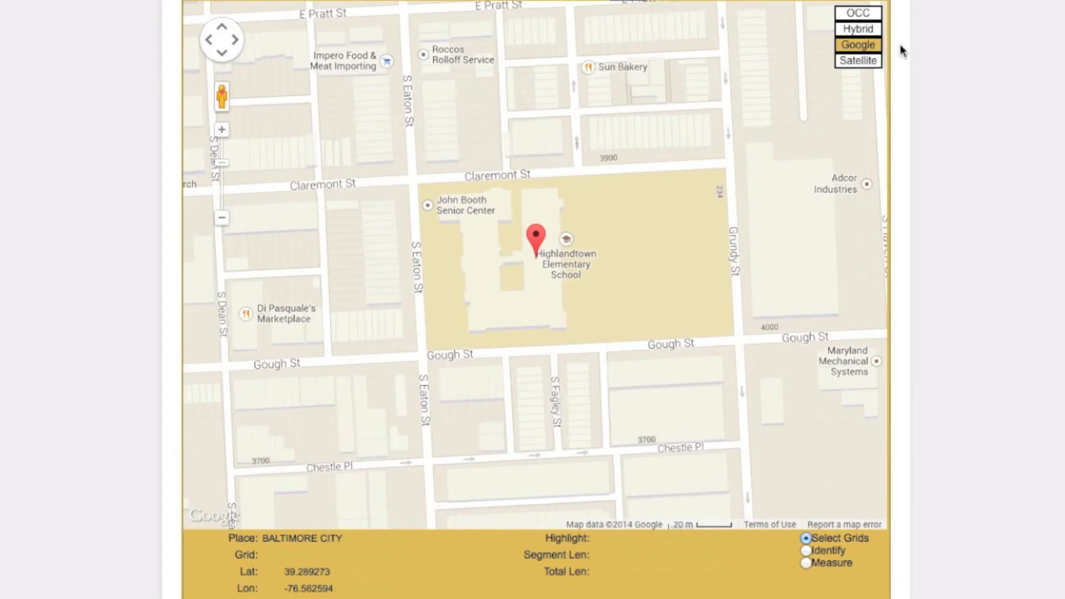
{"action": "left_click", "coordinate": [880, 31]}
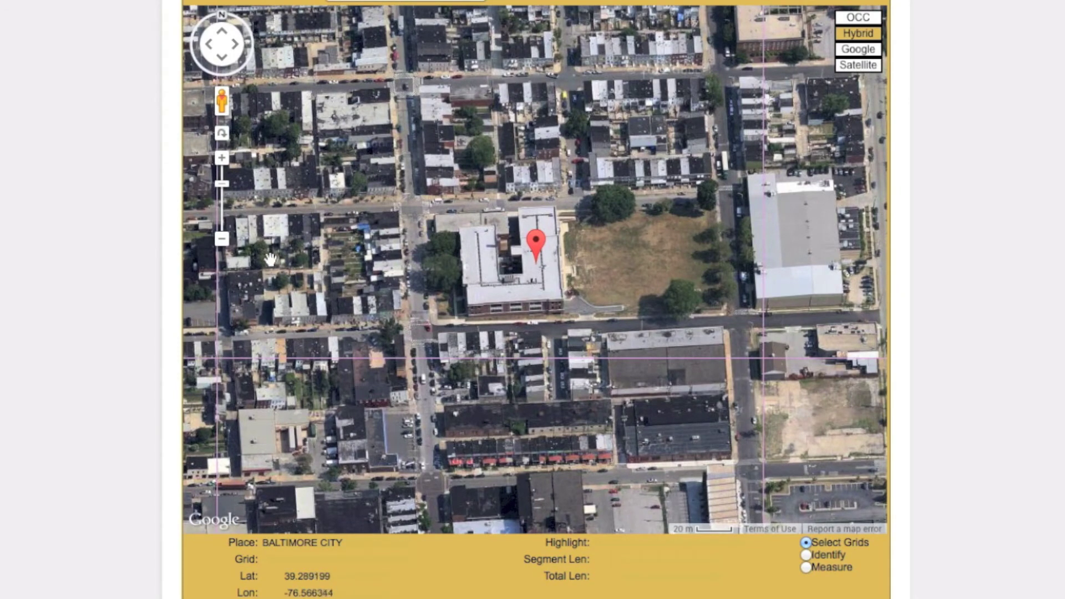
{"action": "left_click", "coordinate": [222, 239]}
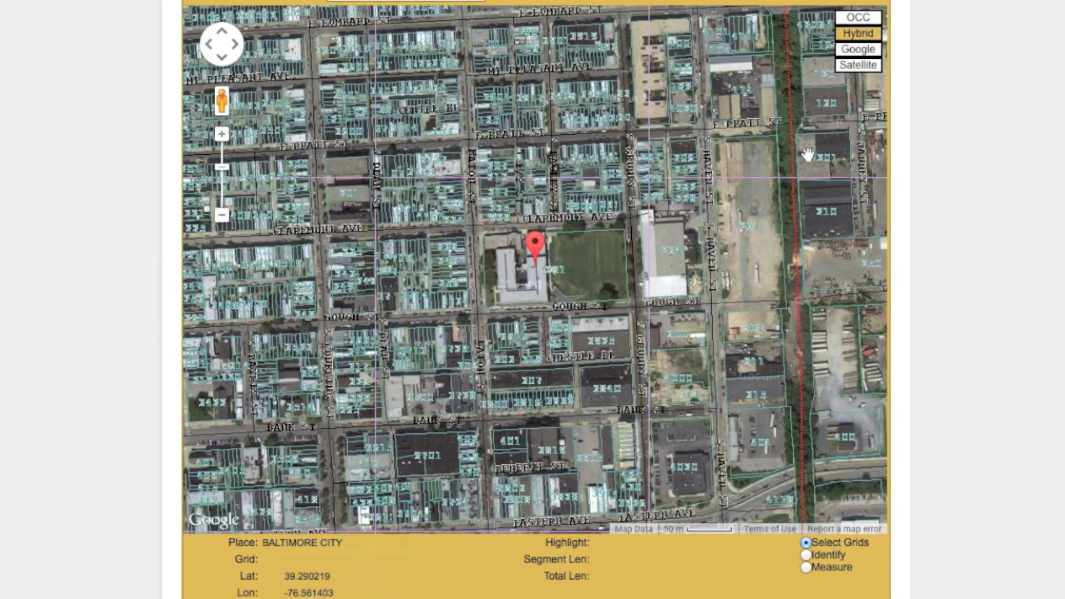
{"action": "left_click", "coordinate": [876, 22]}
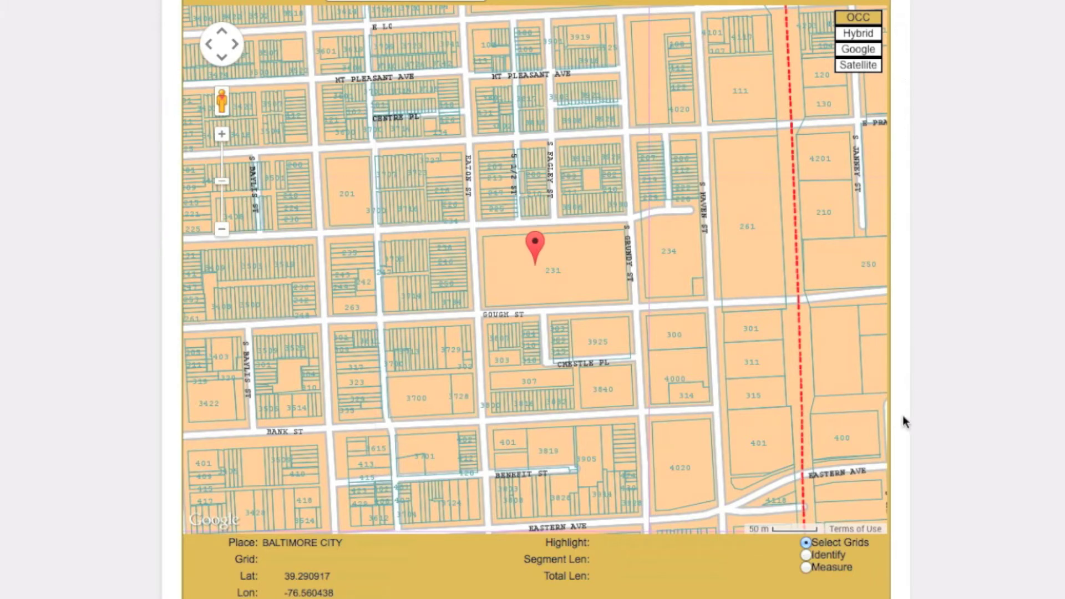
Identify the Gough St street segments and the parcel near Eaton and Gough
{"action": "left_click", "coordinate": [806, 556]}
{"action": "left_click", "coordinate": [436, 317]}
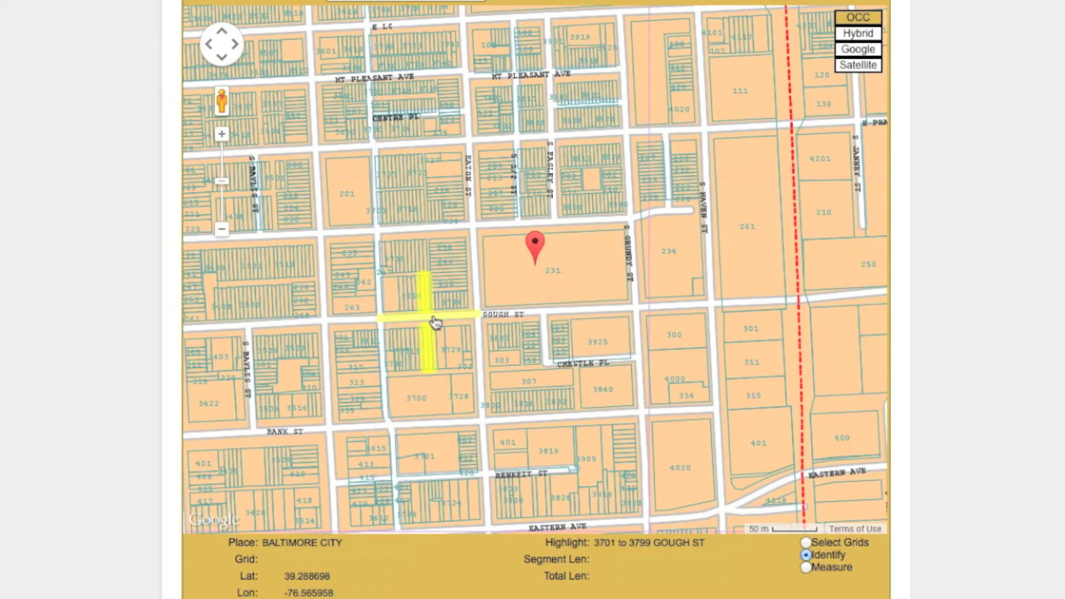
{"action": "left_click", "coordinate": [450, 285]}
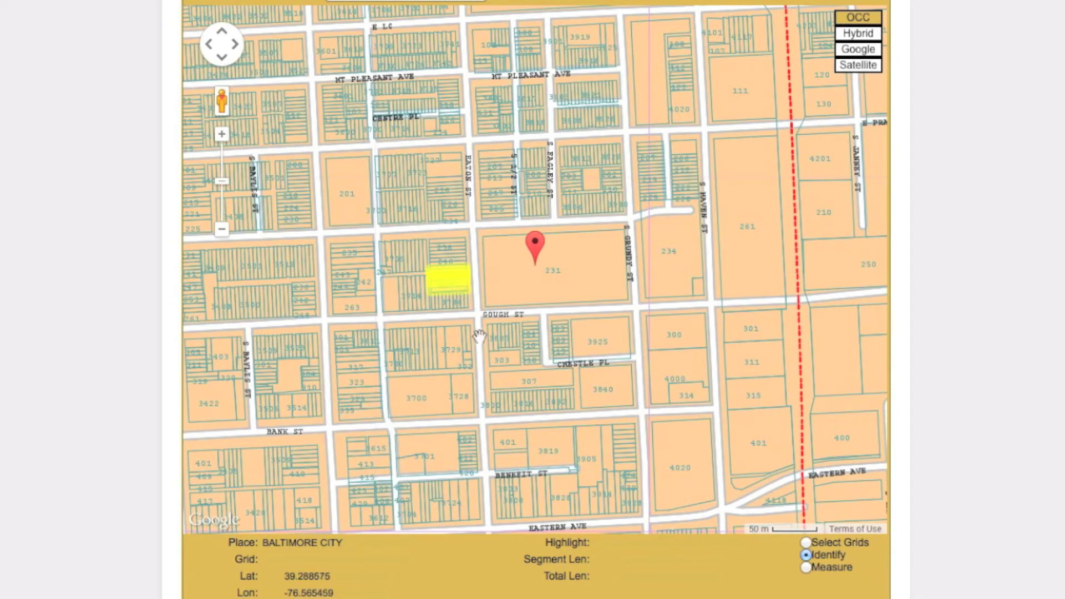
Measure a path along Gough St and up S Grundy St, totaling 856.44 ft
{"action": "left_click", "coordinate": [806, 567]}
{"action": "left_click", "coordinate": [478, 313]}
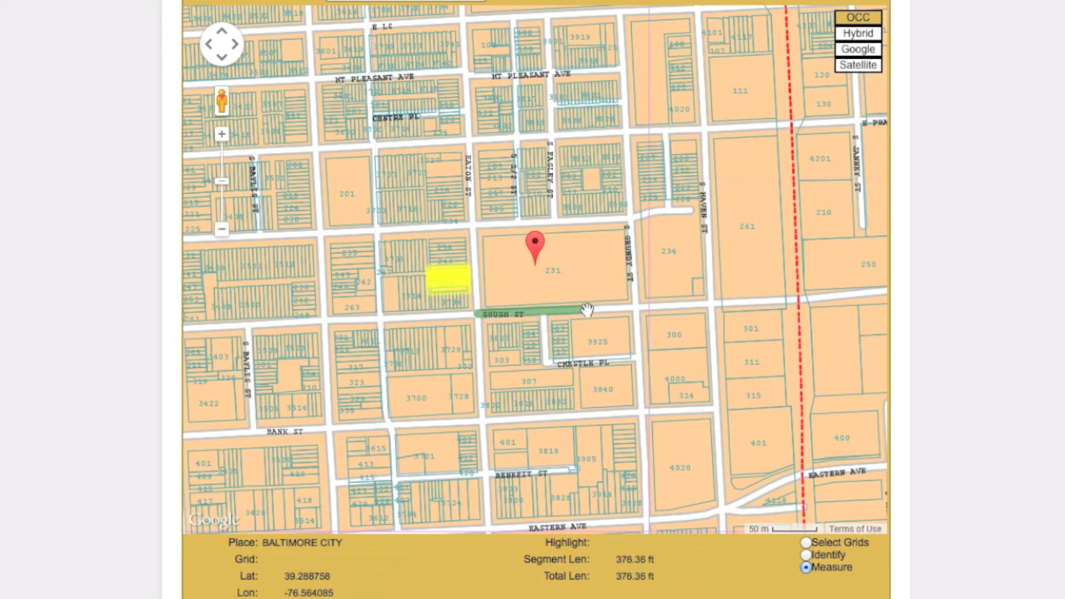
{"action": "left_click", "coordinate": [638, 306]}
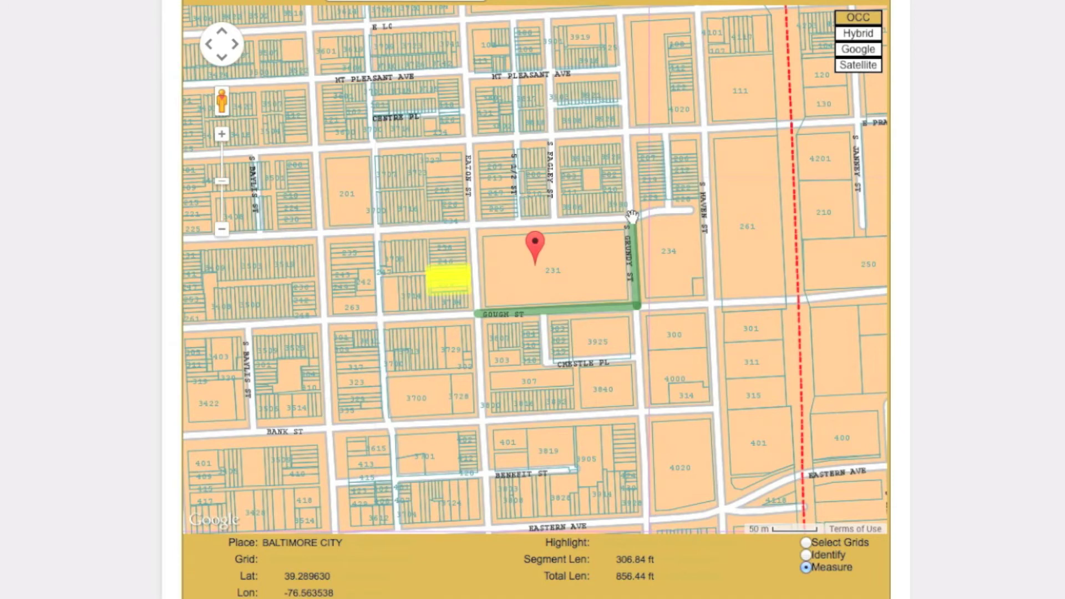
{"action": "left_click", "coordinate": [632, 215]}
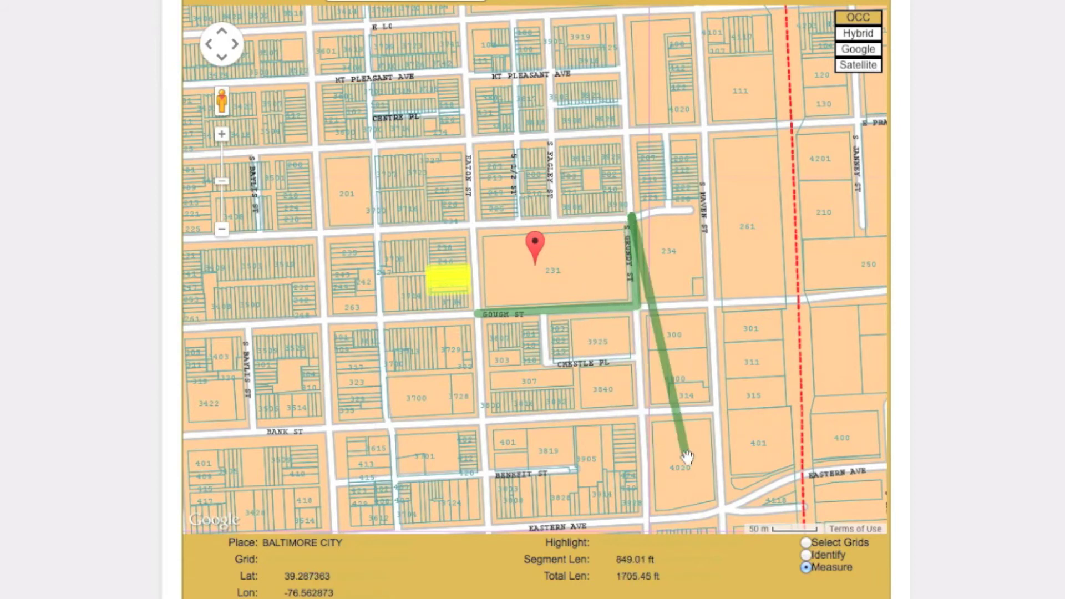
{"action": "left_click", "coordinate": [806, 544]}
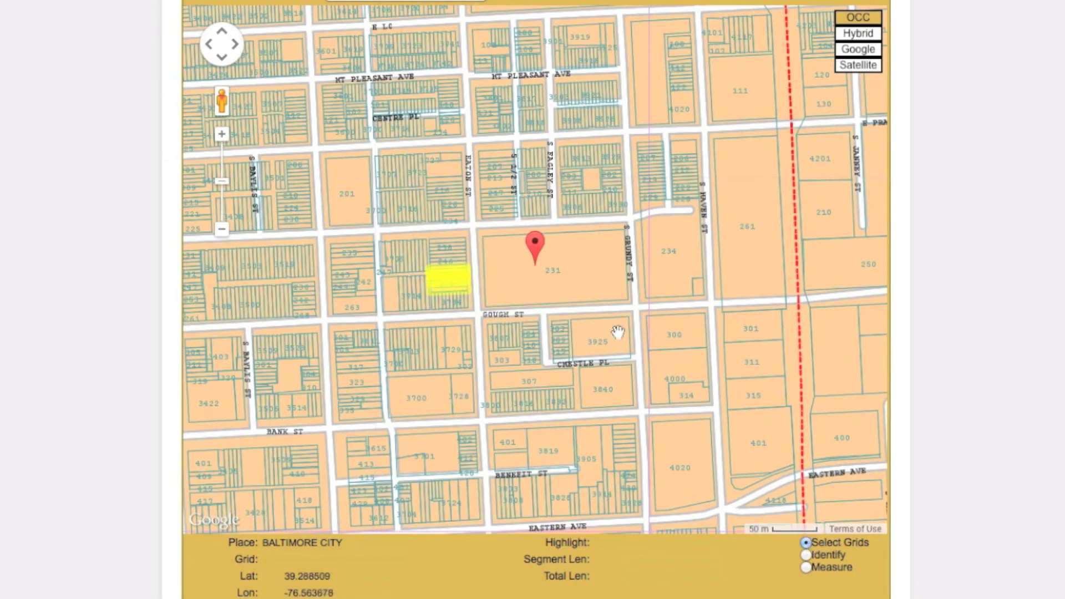
{"action": "left_click", "coordinate": [565, 298]}
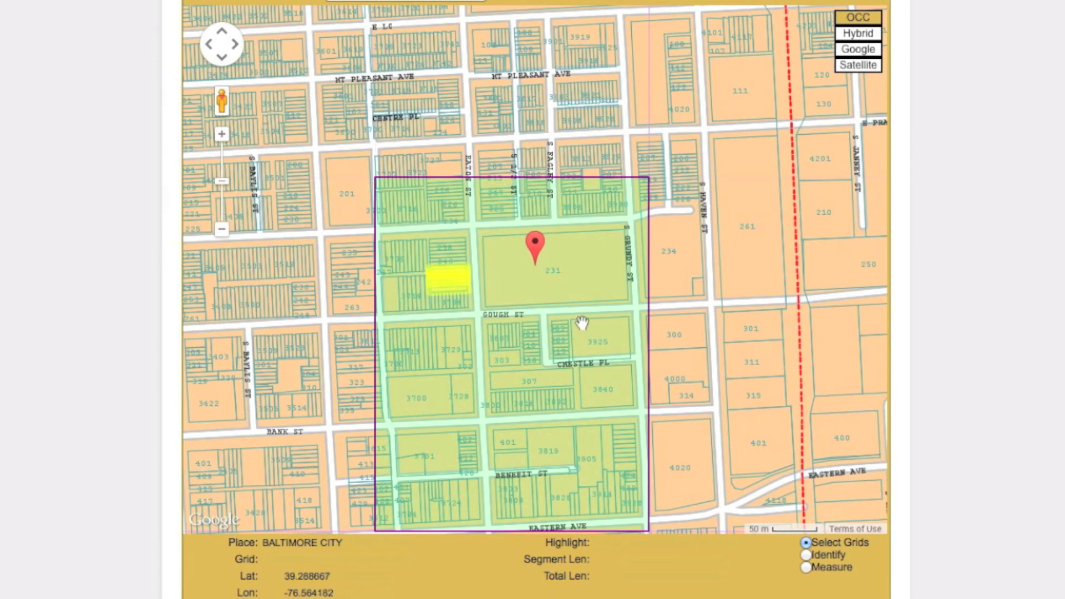
{"action": "left_click", "coordinate": [706, 331]}
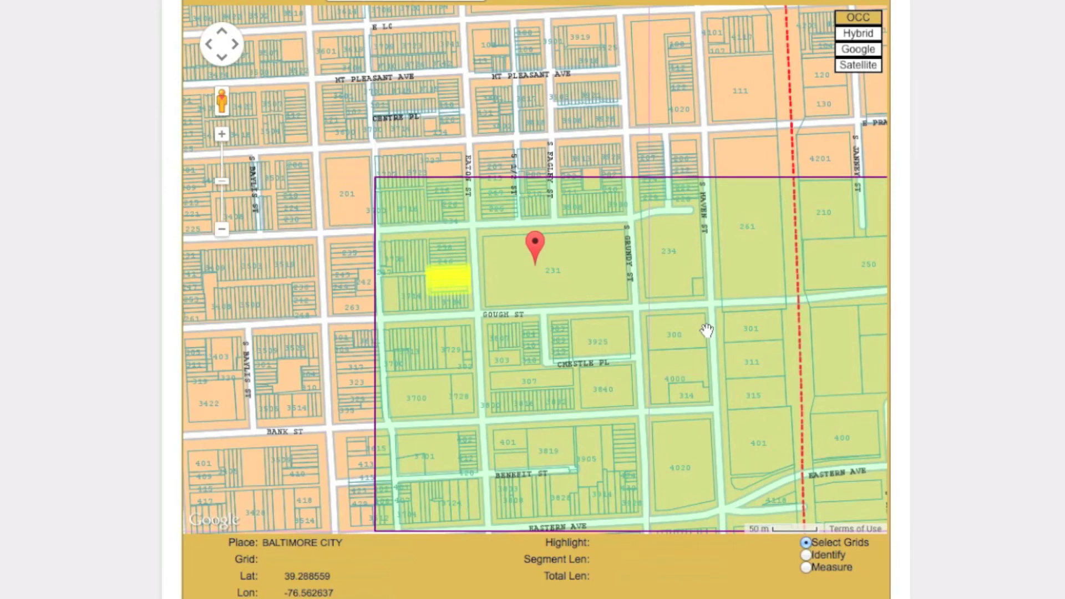
{"action": "left_click", "coordinate": [706, 331]}
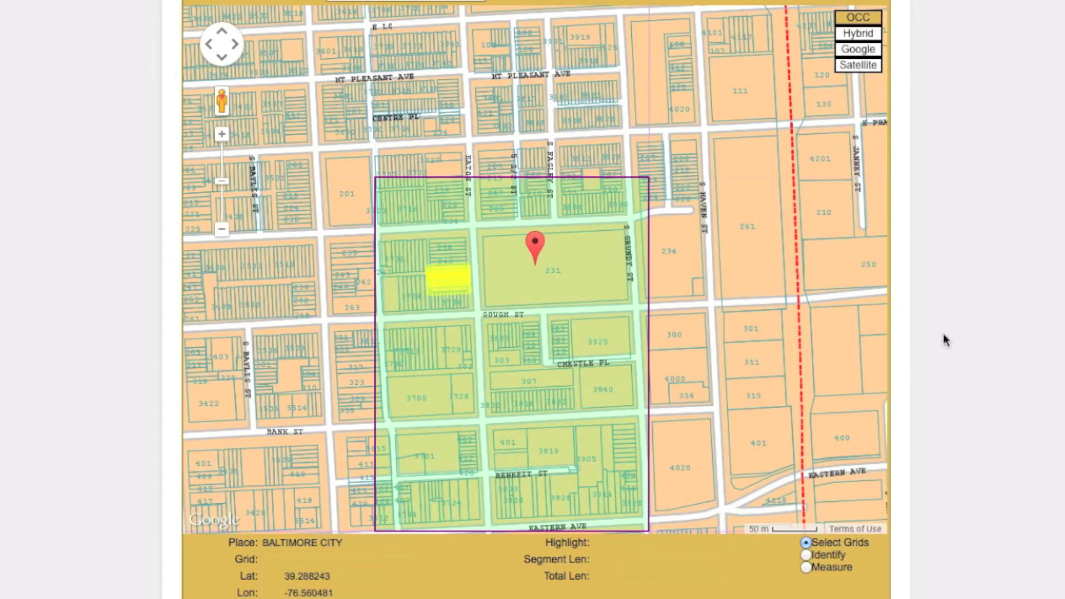
{"action": "scroll", "coordinate": [943, 335], "scroll_direction": "down", "scroll_amount": 5}
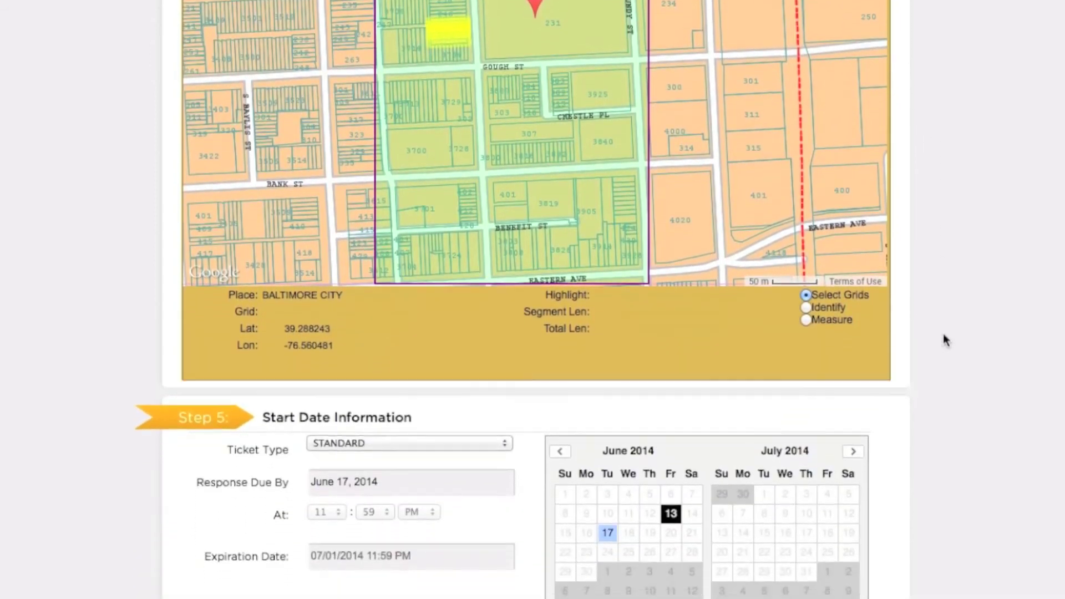
Keep the Step 5 ticket type as STANDARD, response due June 17, 2014
{"action": "scroll", "coordinate": [946, 340], "scroll_direction": "down", "scroll_amount": 2}
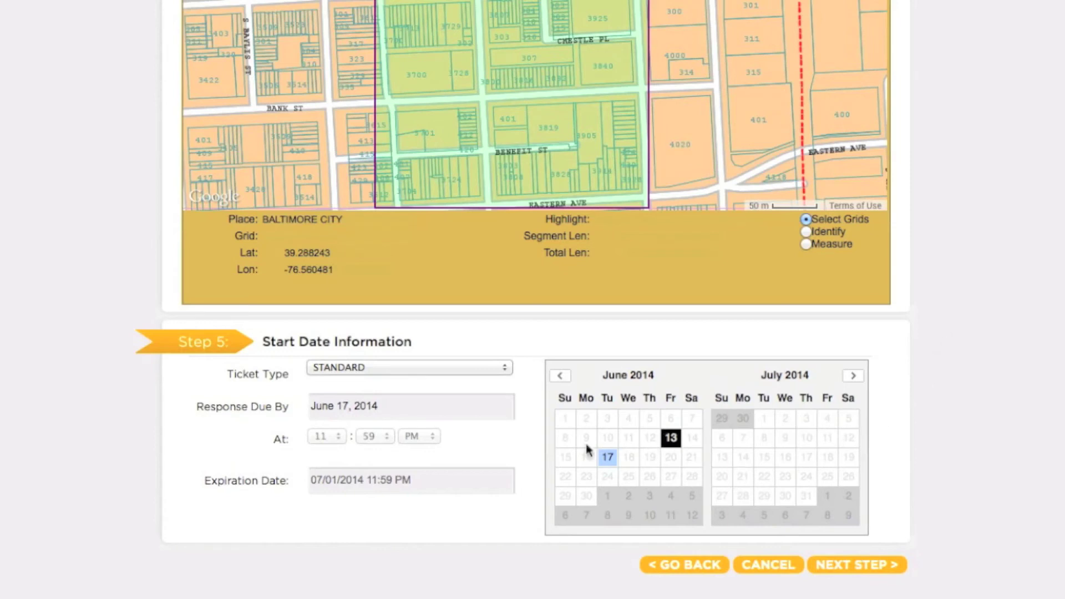
{"action": "left_click", "coordinate": [509, 369]}
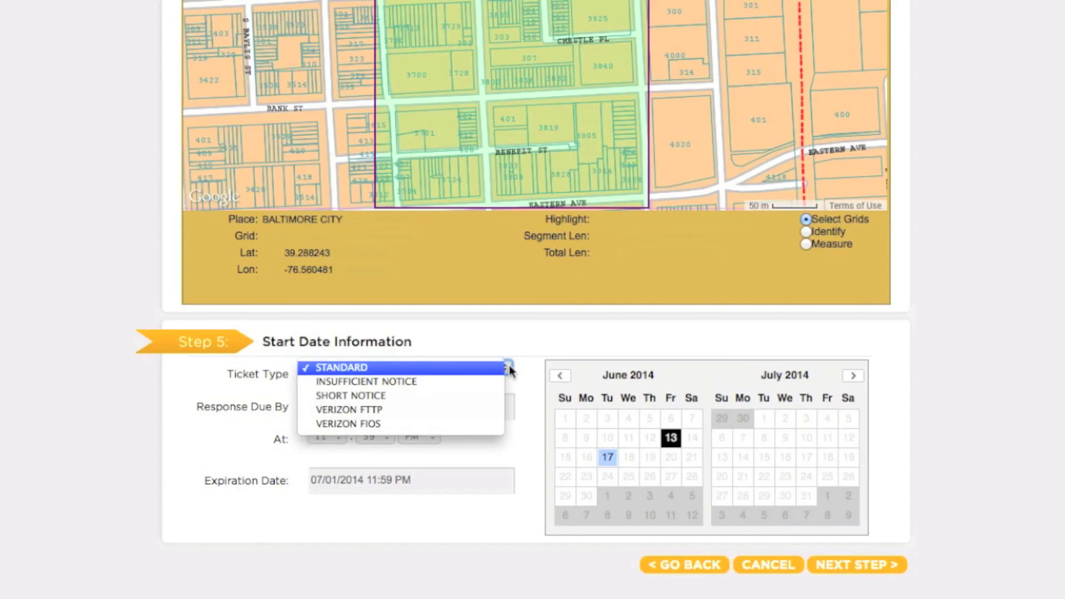
{"action": "left_click", "coordinate": [487, 369]}
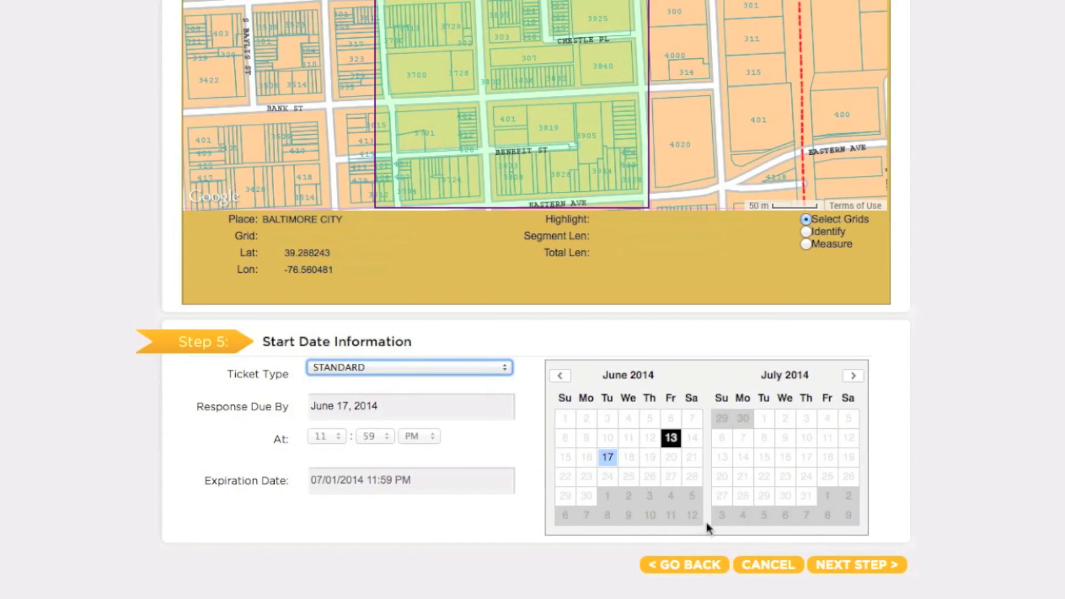
Advance to the 14-district utility notification list and submit the ticket for review
{"action": "left_click", "coordinate": [856, 572]}
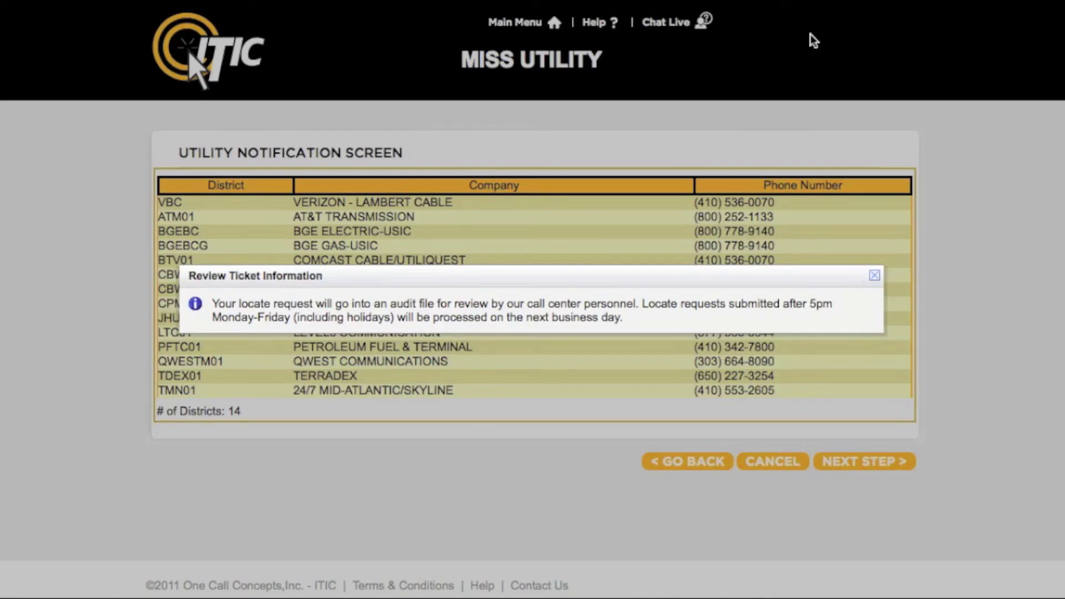
{"action": "left_click", "coordinate": [875, 277]}
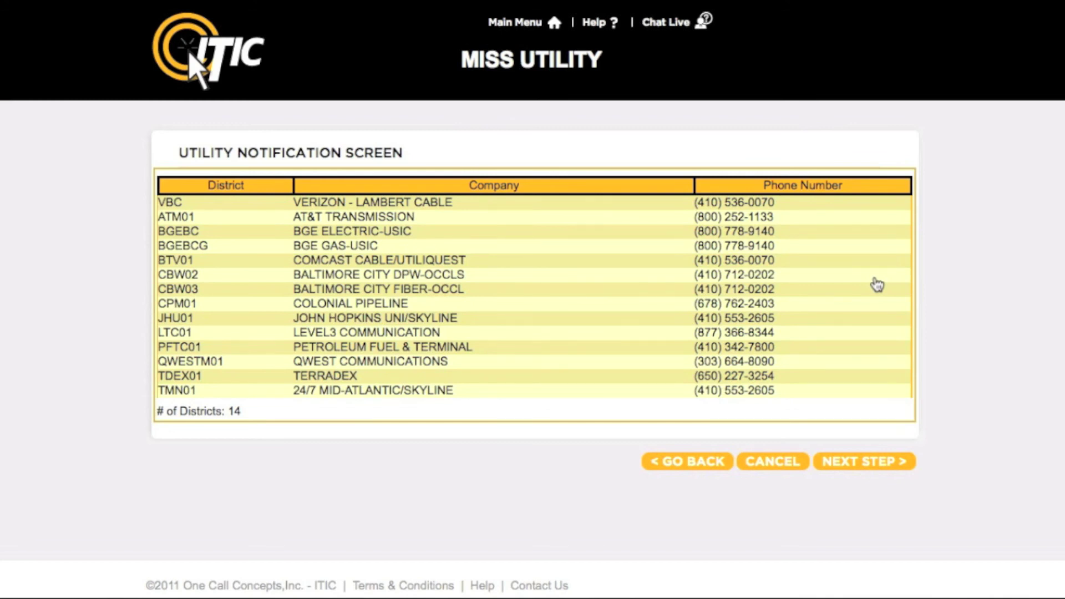
{"action": "left_click", "coordinate": [860, 462]}
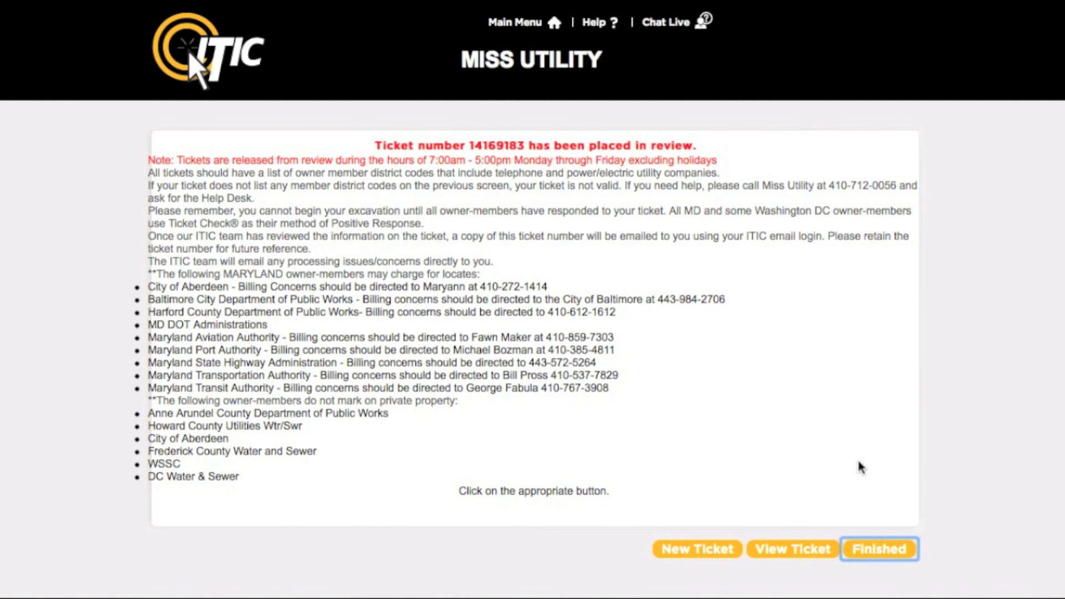